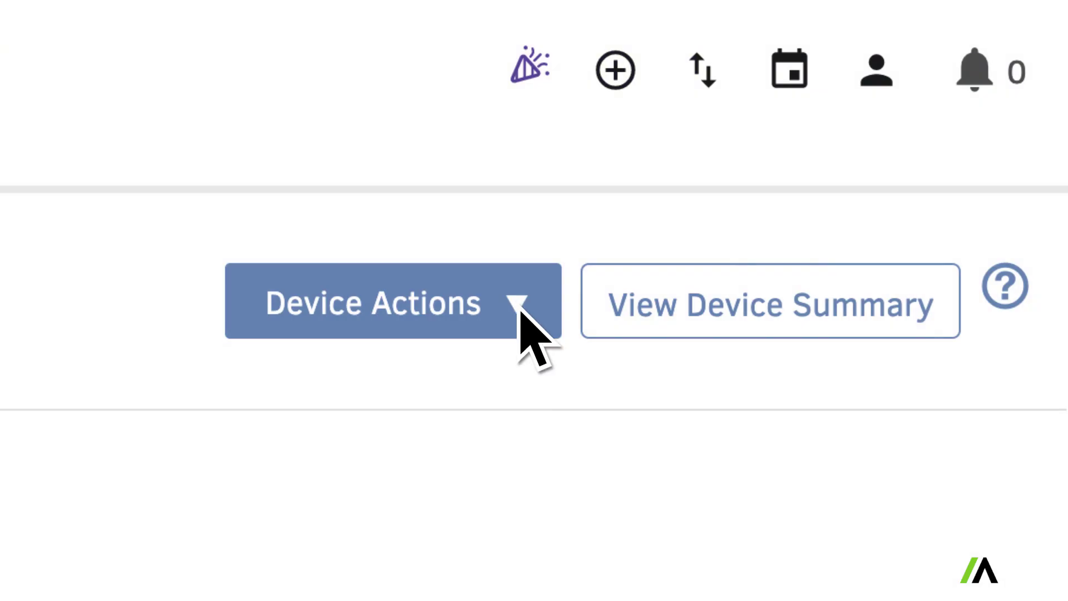
click(518, 300)
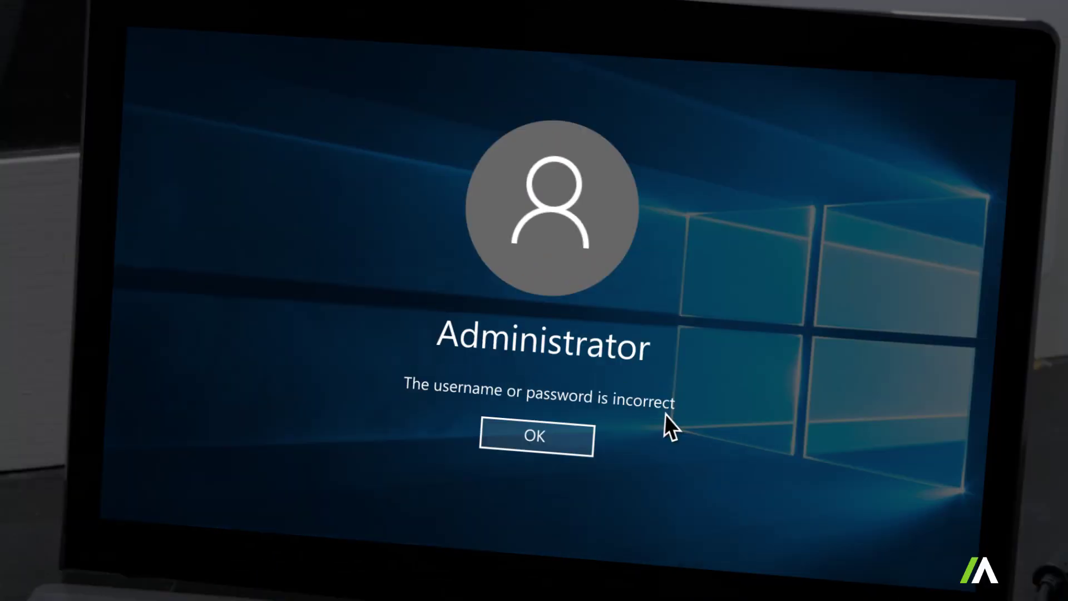
Step: Dismiss the failed Administrator sign-in and sign in to Windows as Local User with the account password
click(553, 445)
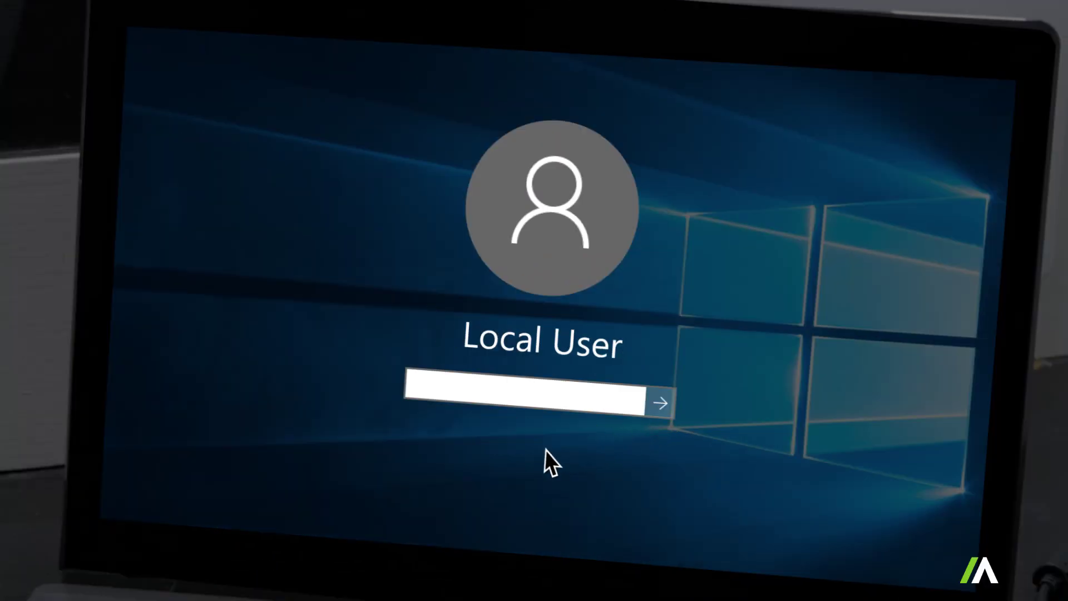
text(••••••••••••)
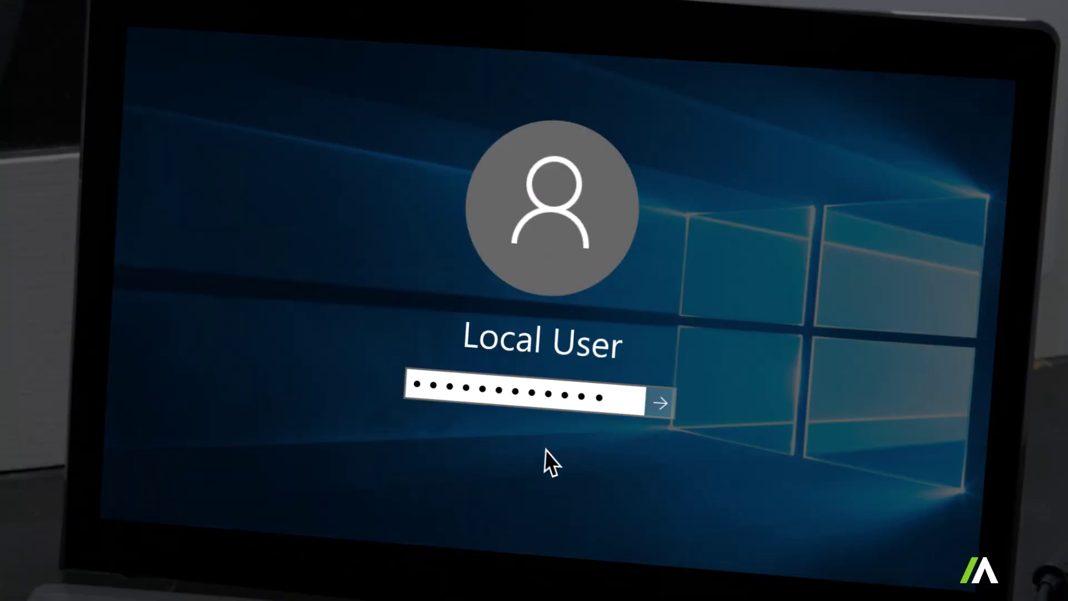
click(657, 405)
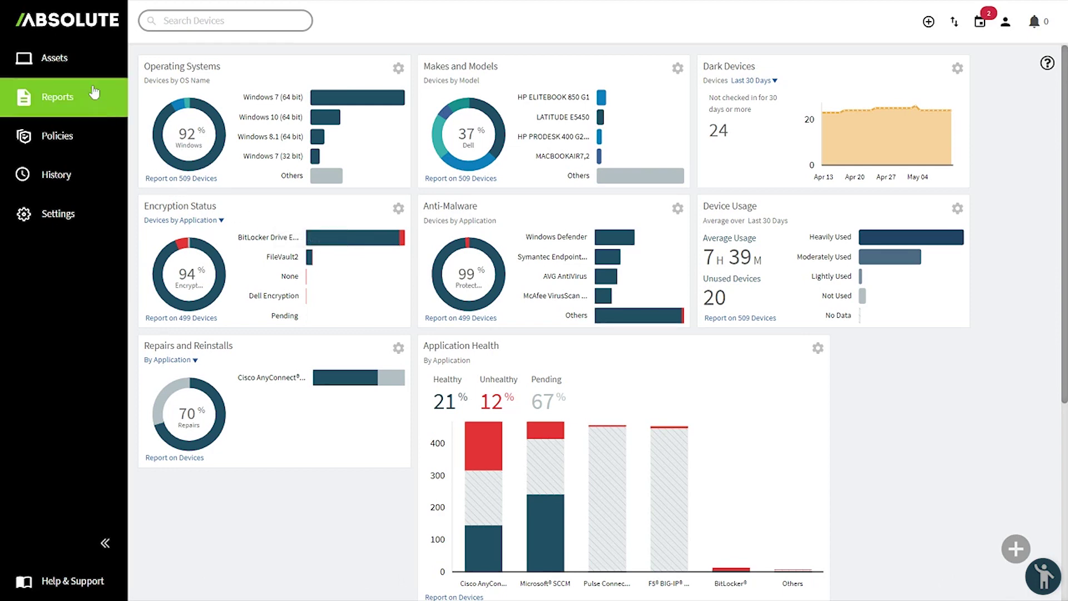
Step: In Assets, find device ABT101113 by searching for T0041 and start a script run for it
click(58, 66)
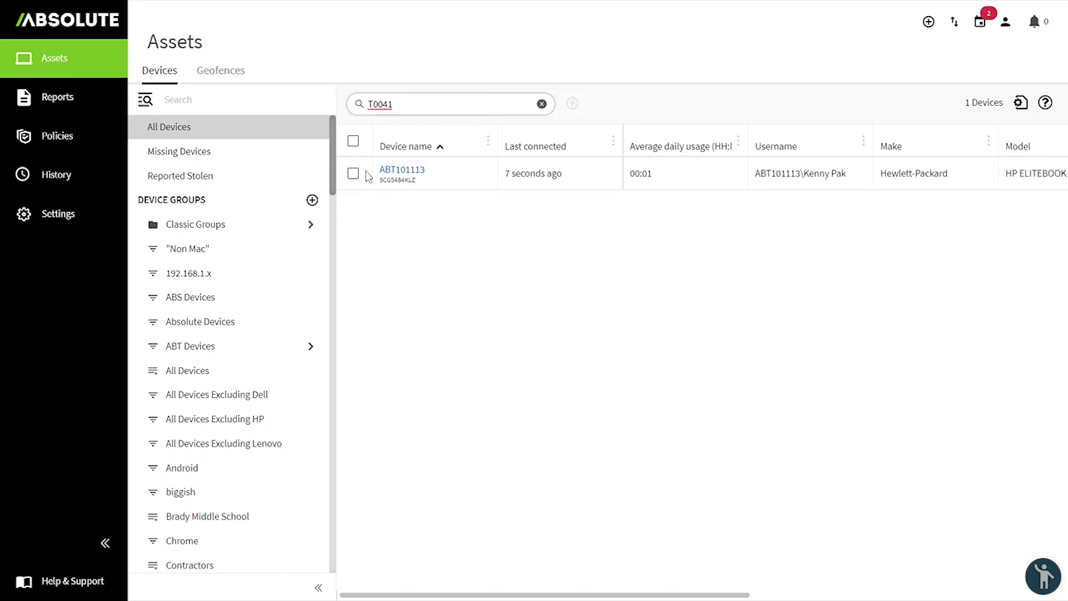
click(353, 166)
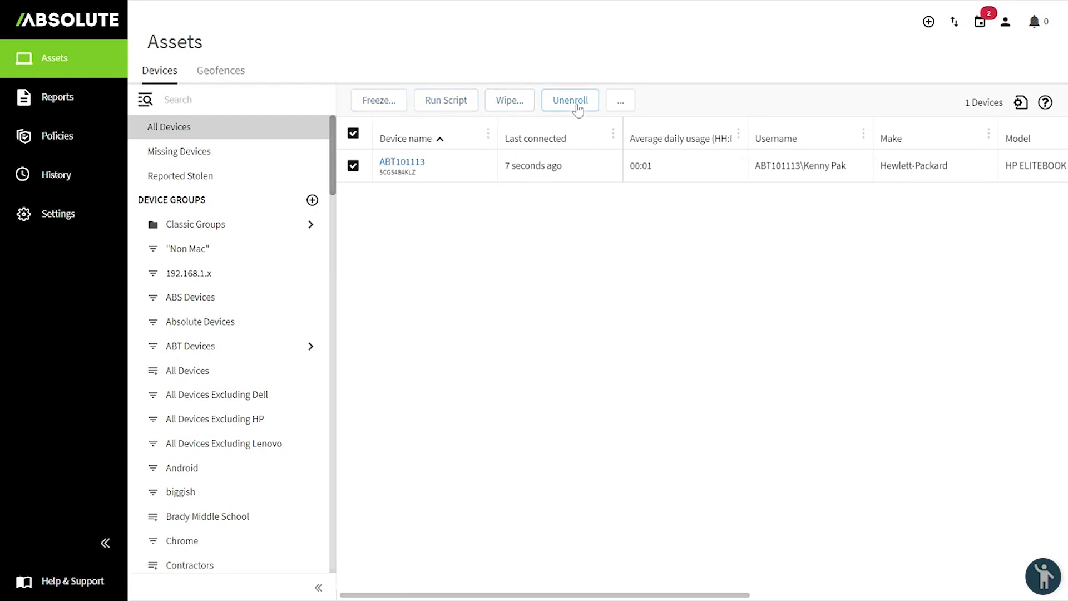
click(448, 104)
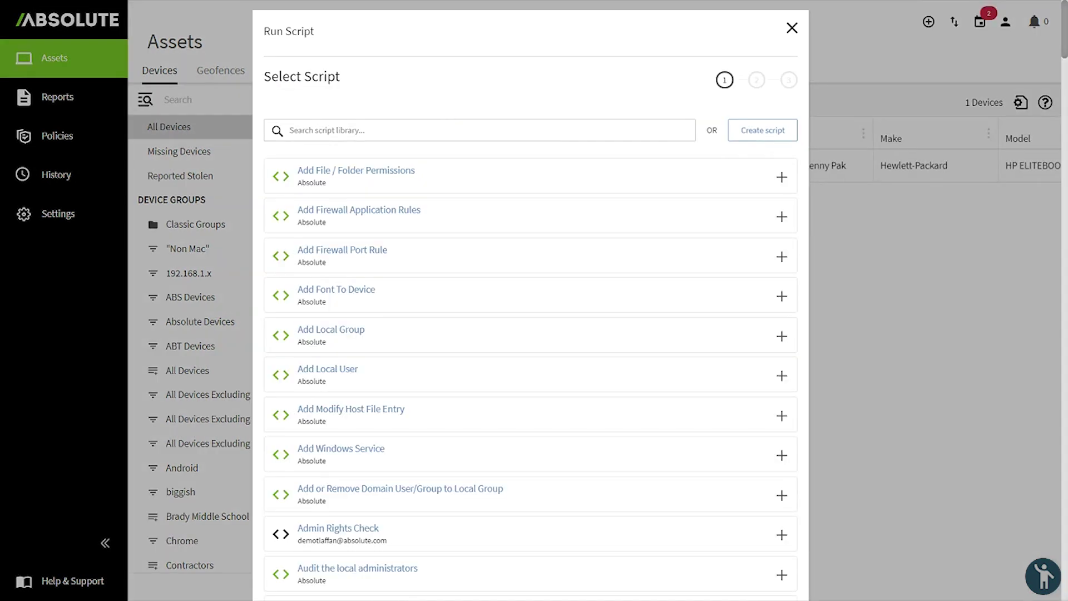
Step: Search the script library for "add local user" and select the Add Local User script
text(add local)
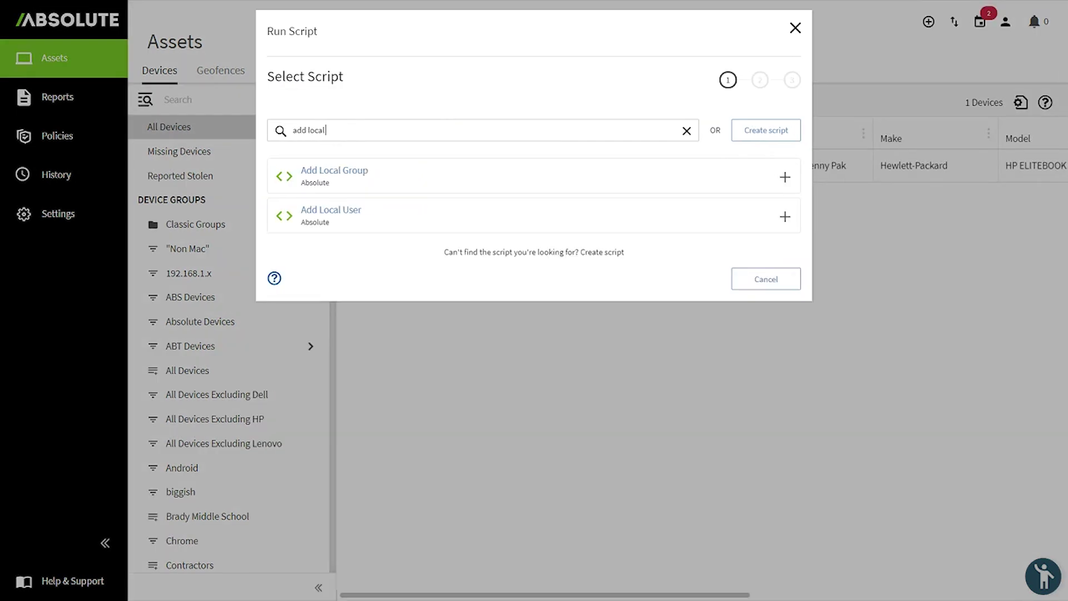
text( user)
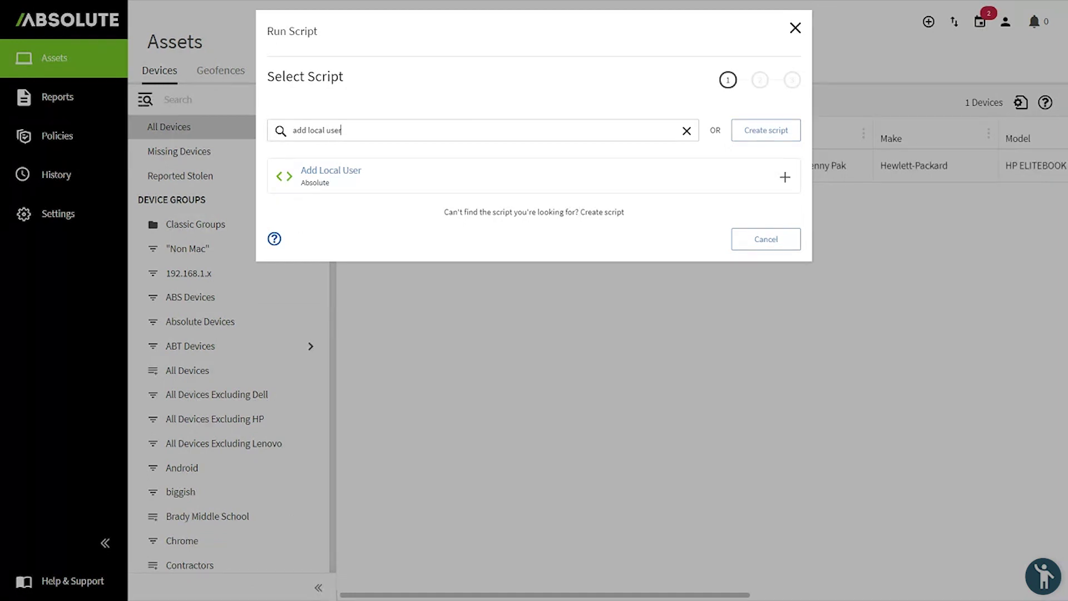
click(341, 184)
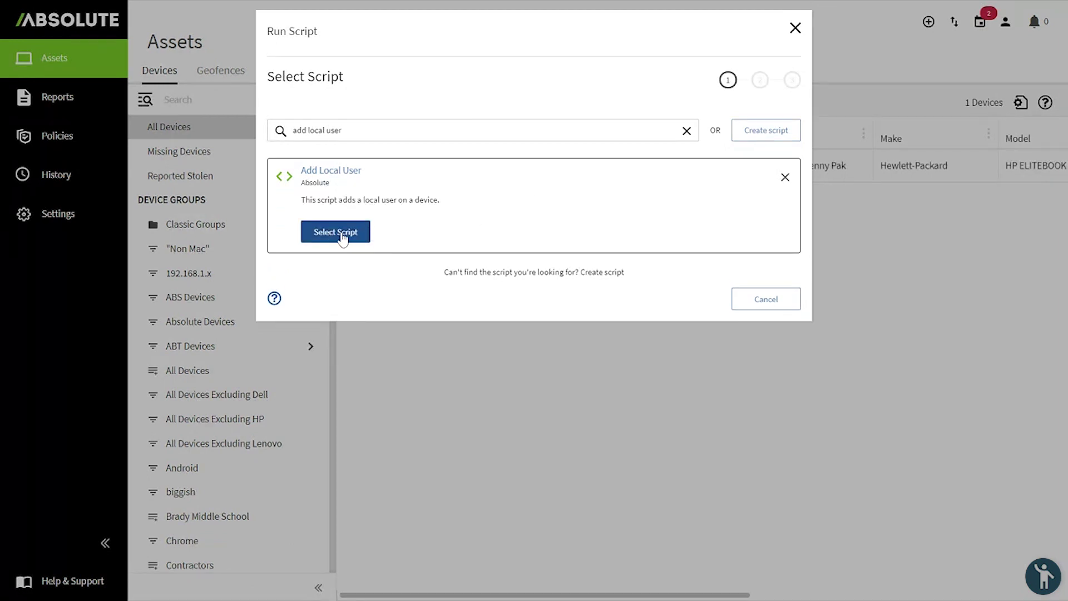
click(341, 234)
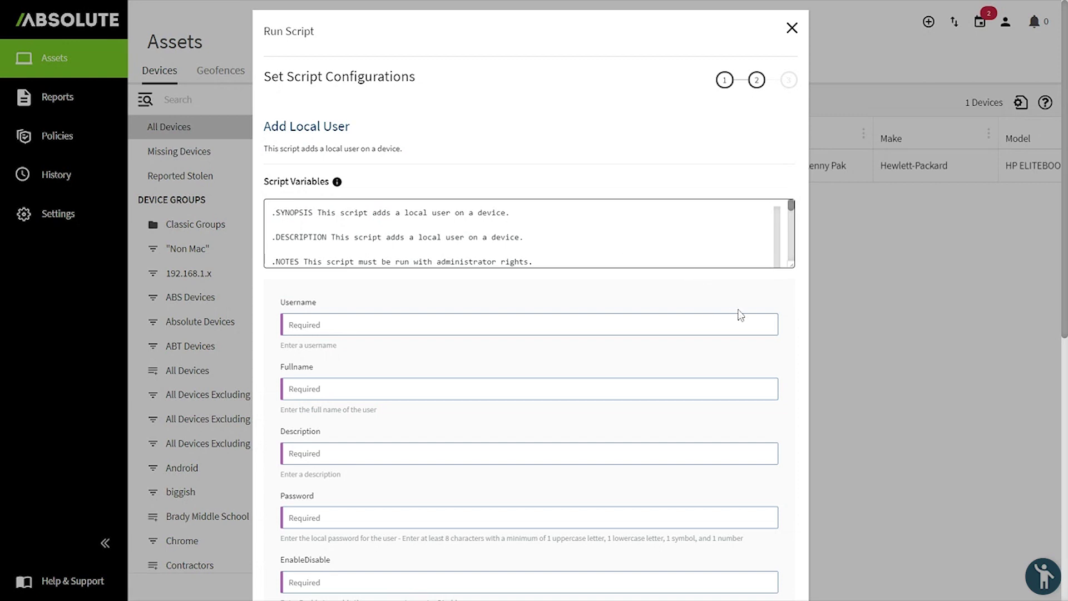
Step: Fill in the script variables: username testone, full name Test One, description "A testing account for access", the account password, and EnableDisable as Enable
scroll(803, 342, down, 3)
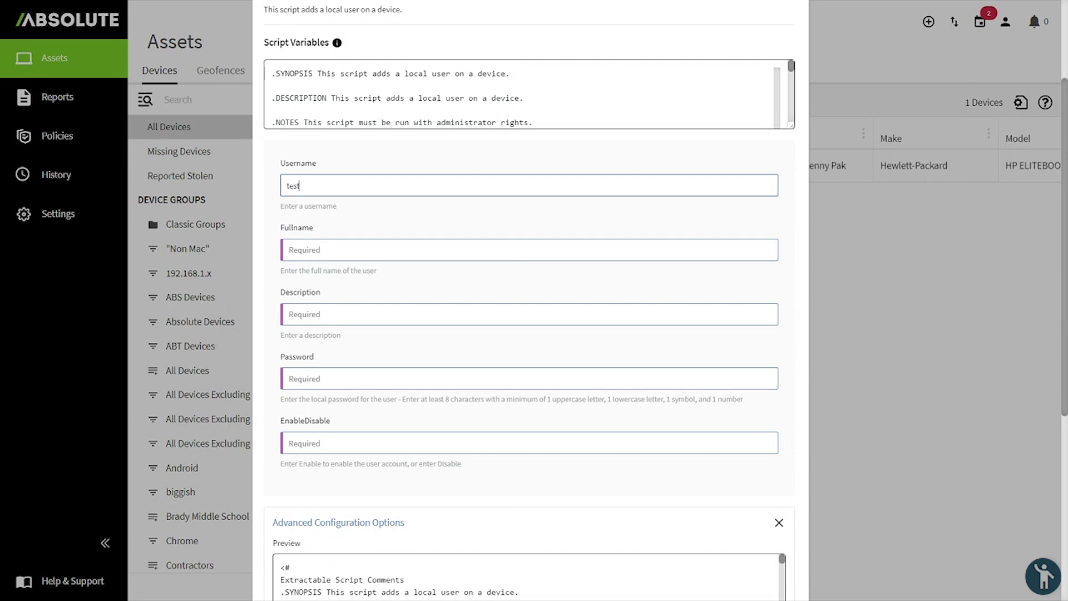
click(390, 250)
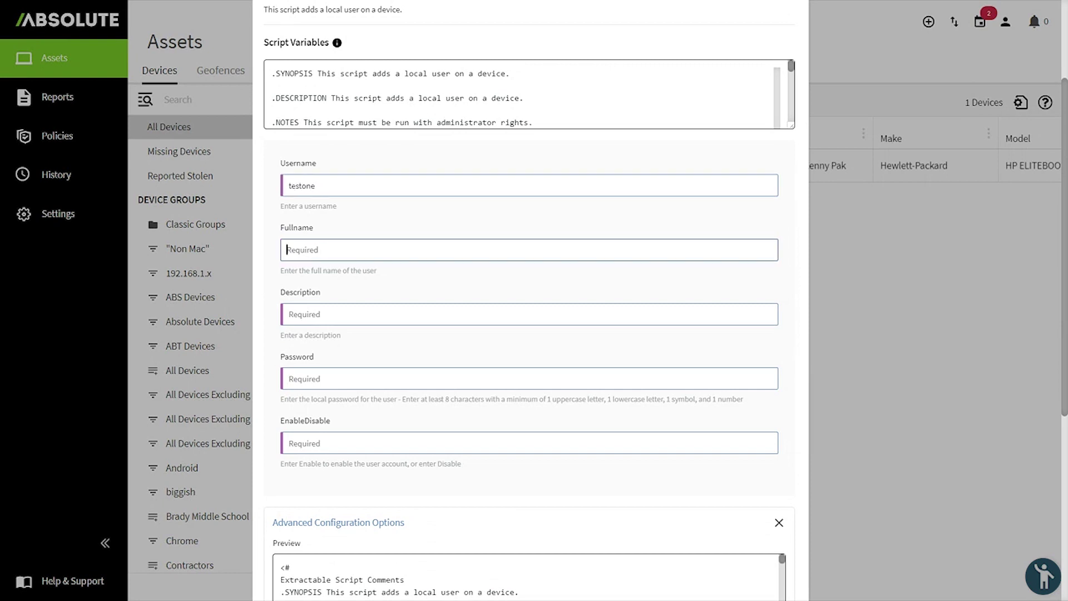
text(Test One)
click(287, 314)
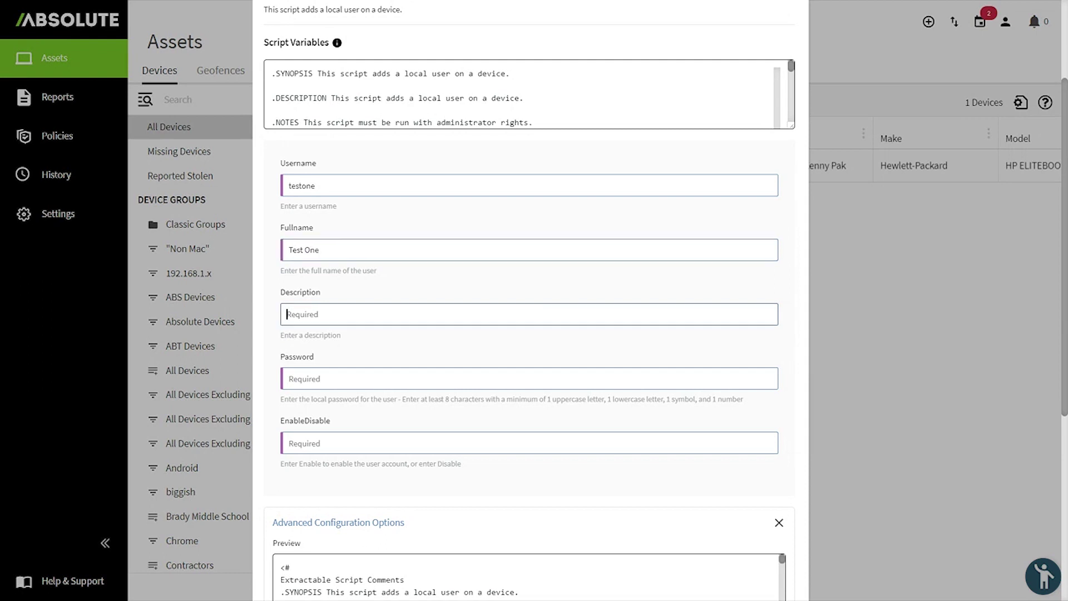
text(A testing account for access)
click(286, 378)
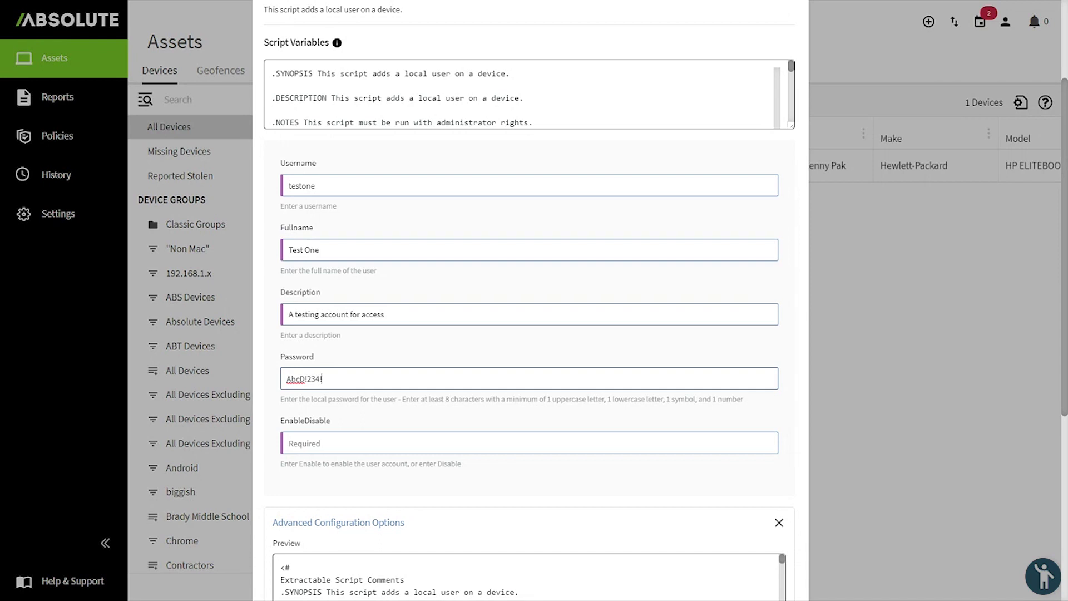
click(288, 443)
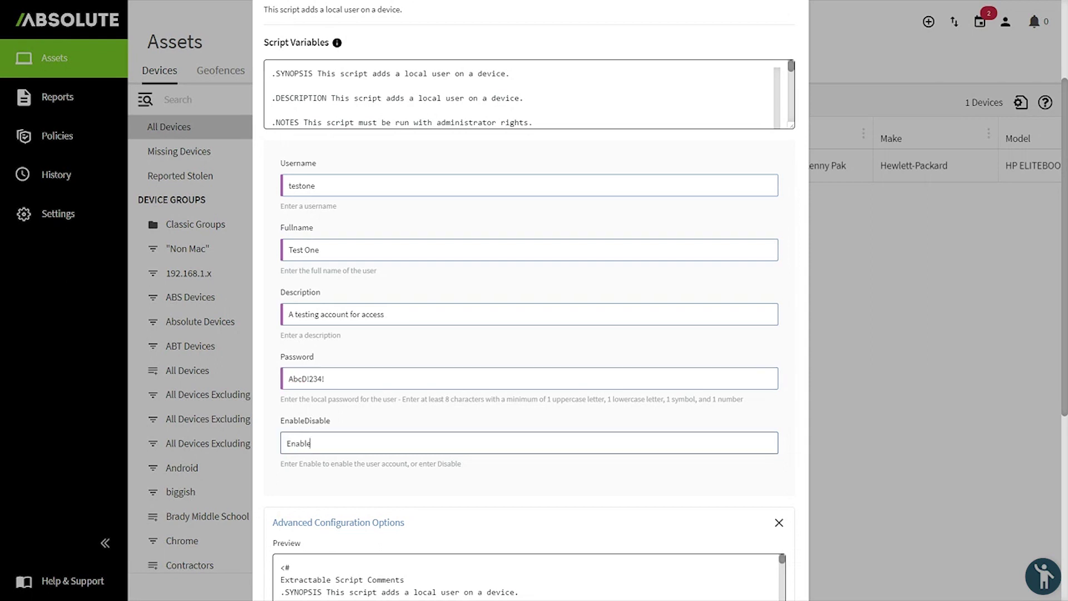
Step: Accept the advanced configuration options as they are and run the Add Local User script on device ABT101113
scroll(509, 464, down, 5)
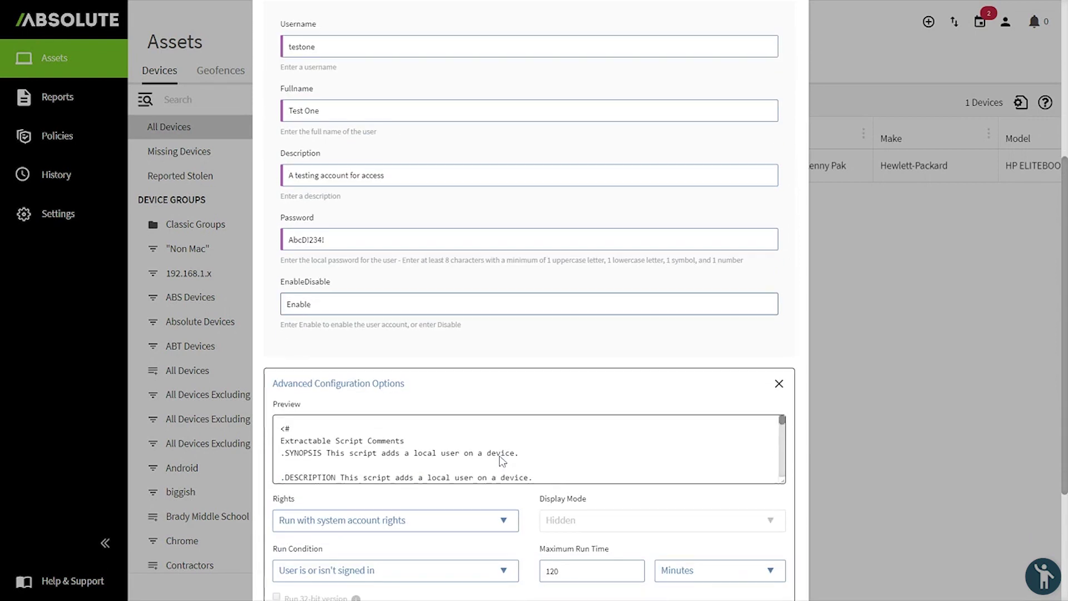
scroll(502, 463, down, 1)
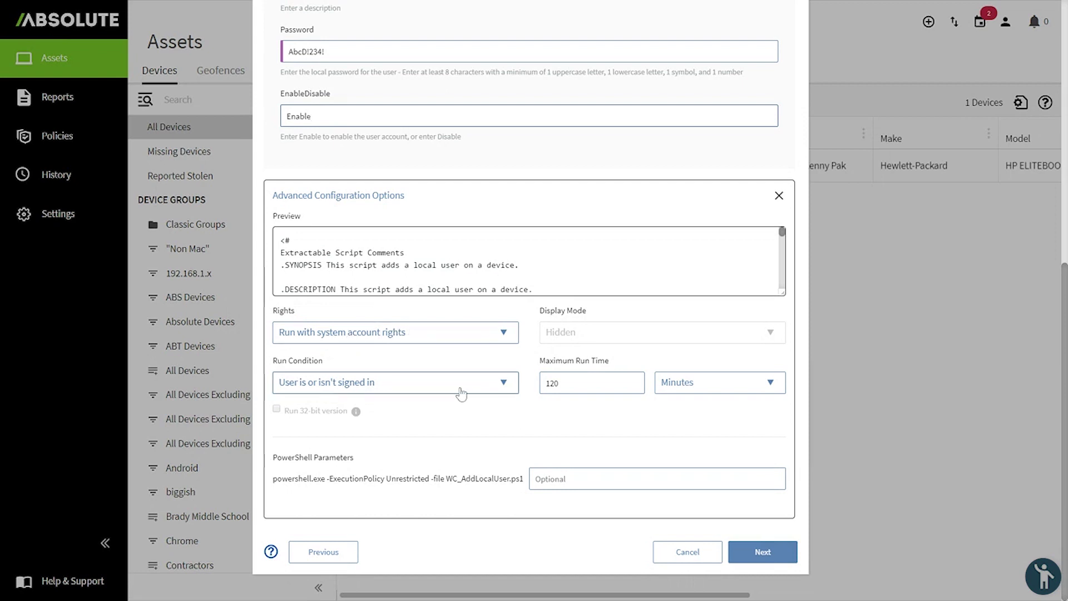
click(763, 554)
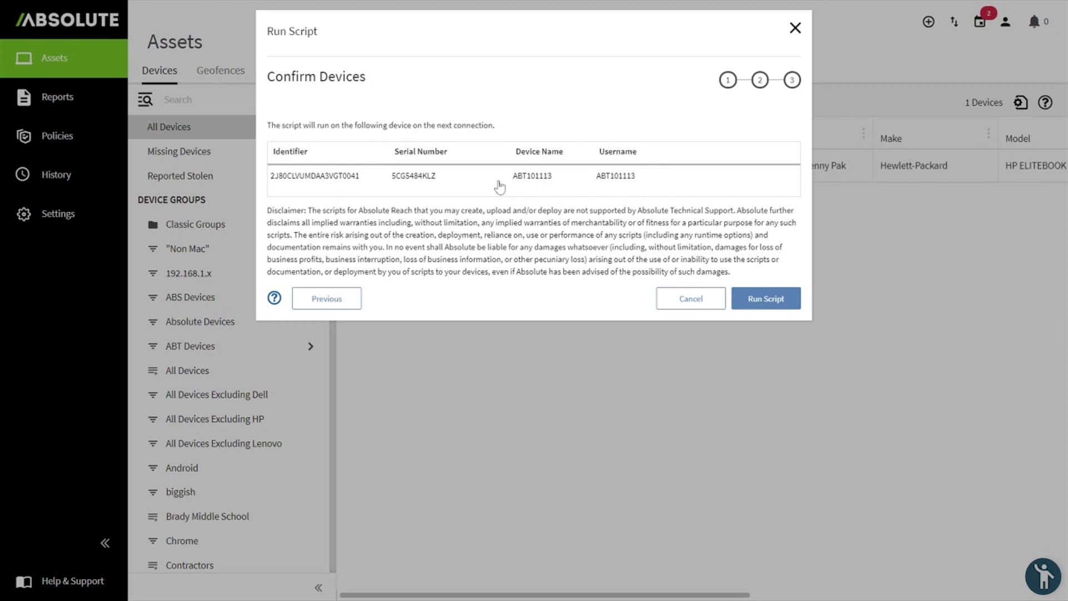
click(769, 306)
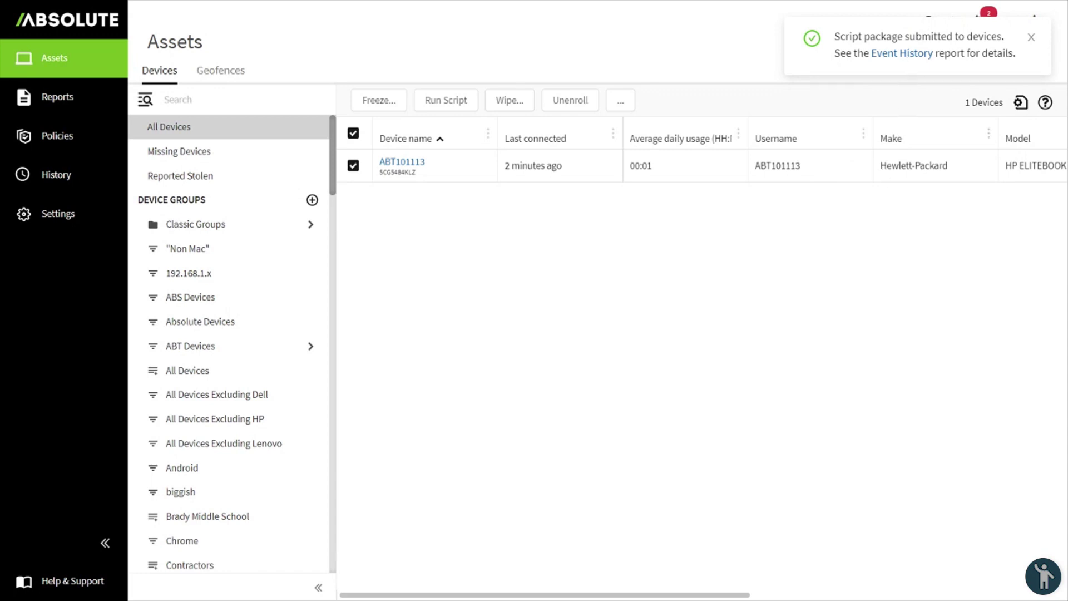
Step: Open the Event History report, filter it by T0041 and check the Add Local User script's event statuses and return codes
click(902, 53)
click(233, 179)
text(T0041)
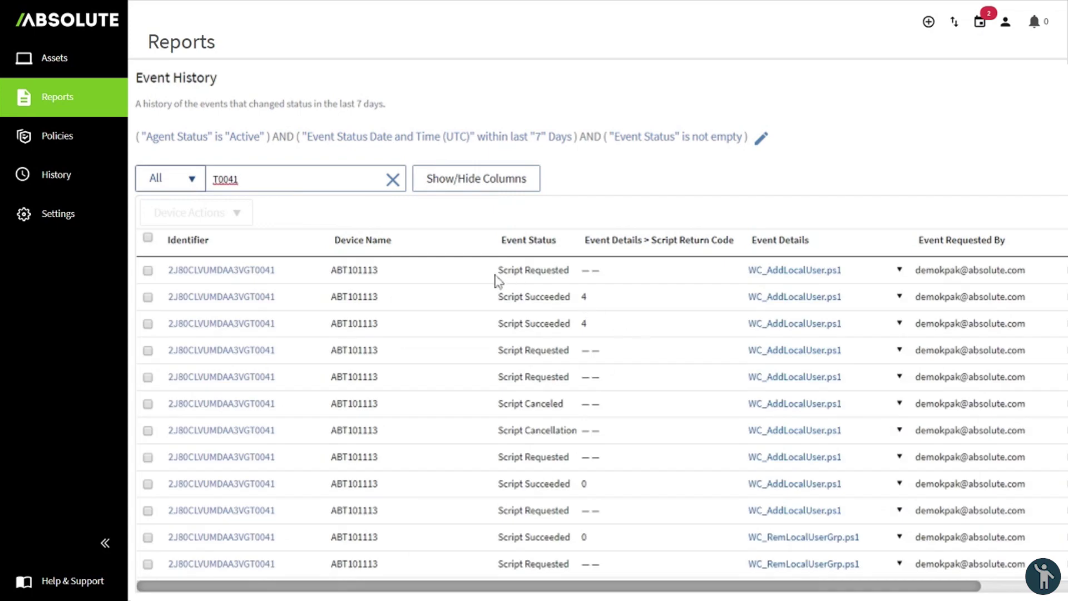
drag(495, 274, 574, 275)
click(656, 281)
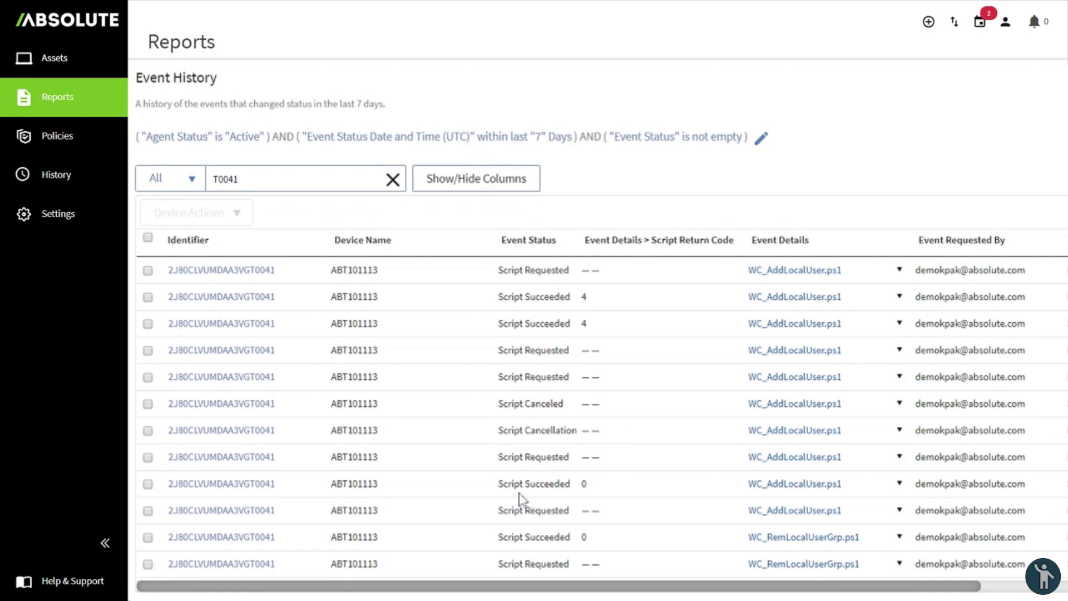
mouse_move(498, 483)
mouse_down()
mouse_move(594, 491)
mouse_move(497, 494)
mouse_up()
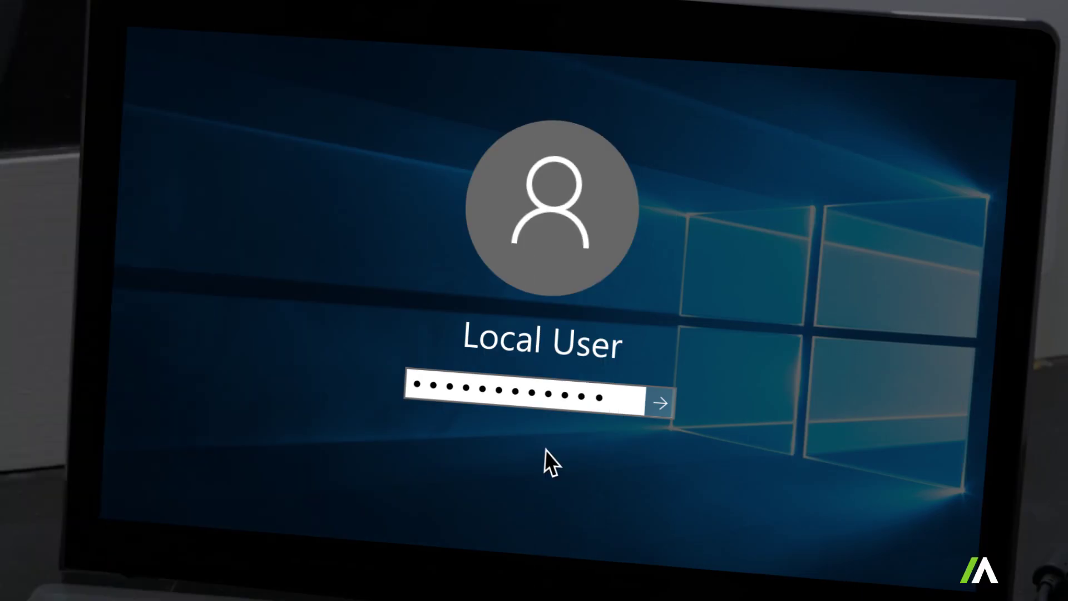
Step: Submit the already entered account password to sign in to Windows as Local User
click(655, 406)
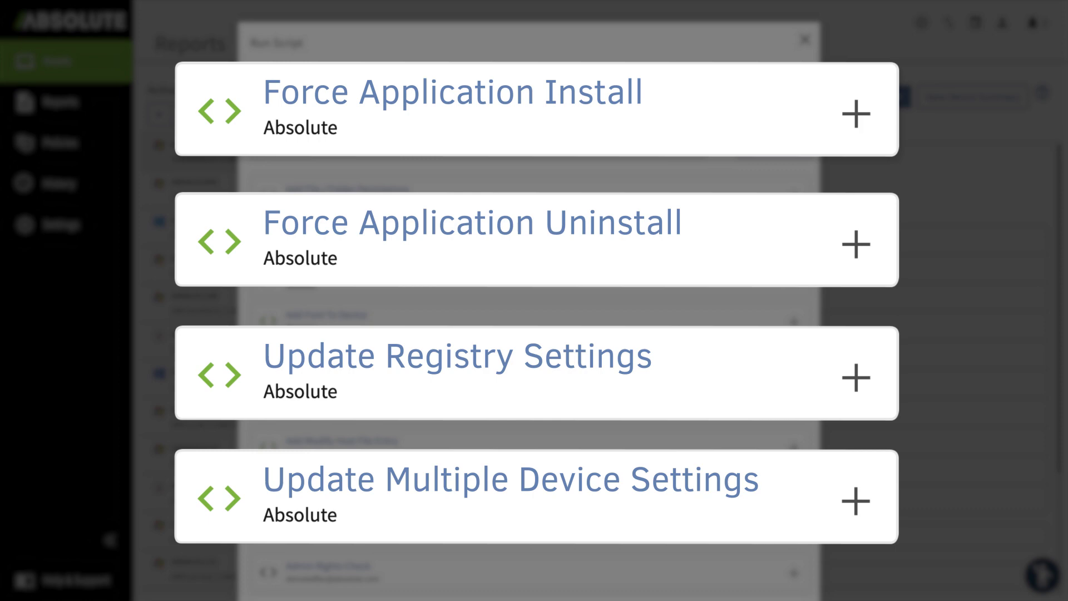
Step: Look through the prebuilt and custom scripts available in the script library
scroll(815, 226, down, 3)
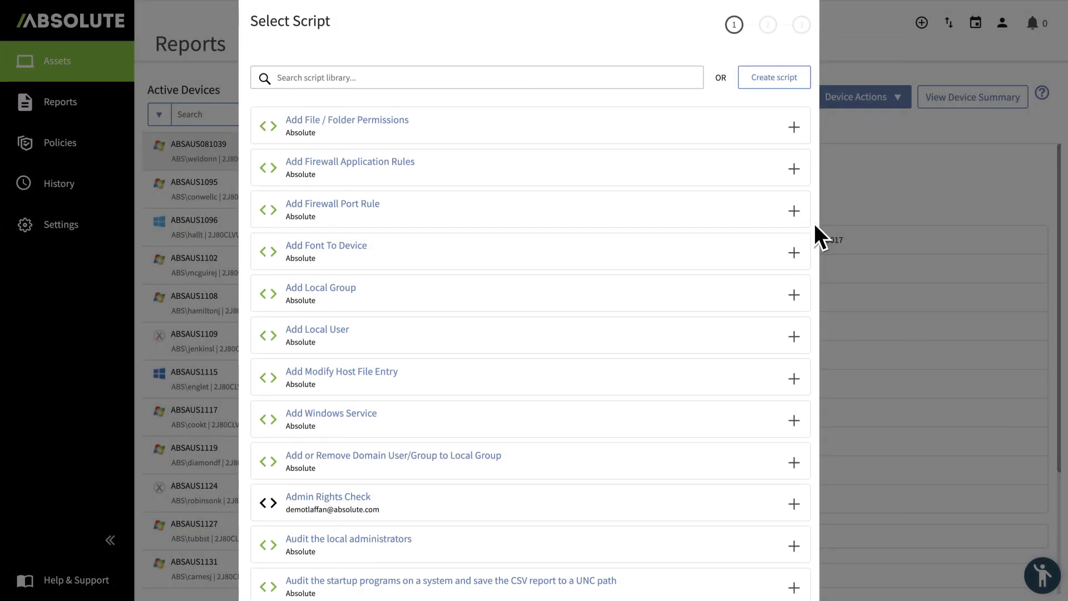
scroll(815, 225, down, 4)
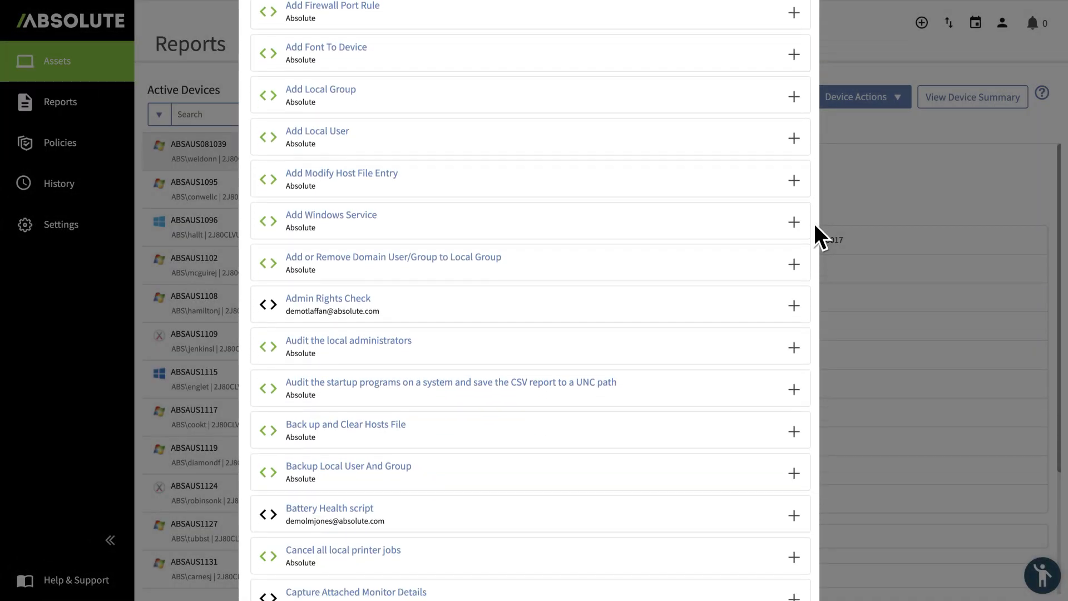
scroll(815, 225, down, 4)
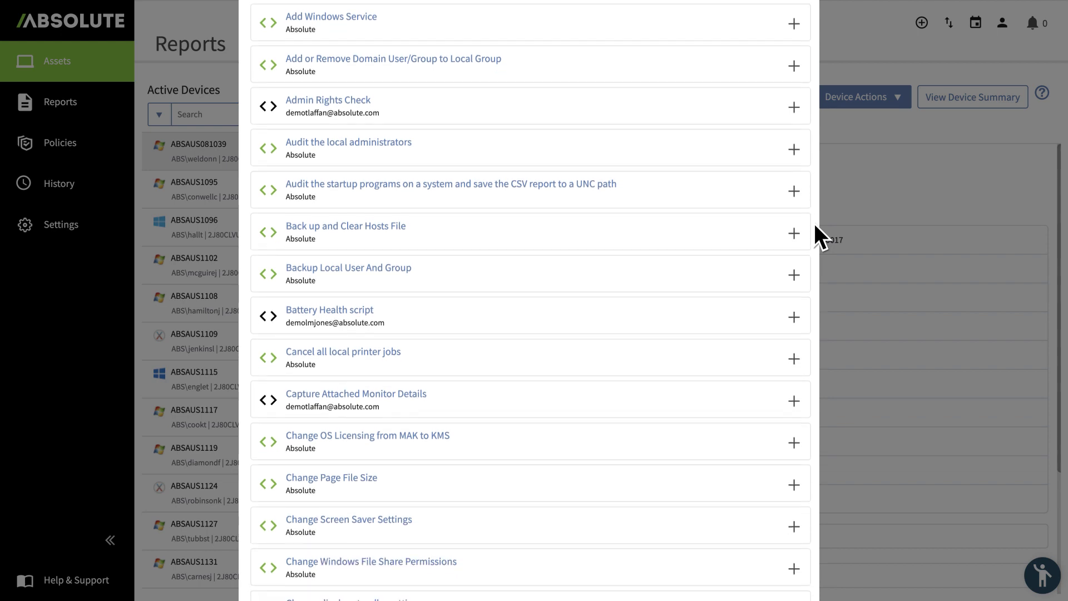
scroll(815, 225, down, 4)
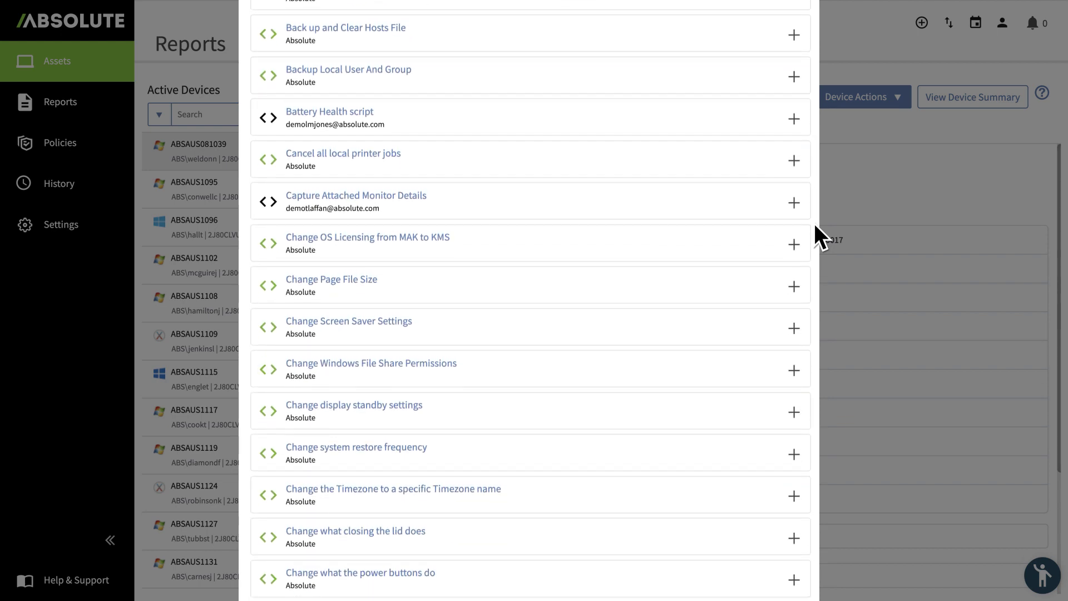
scroll(815, 226, down, 4)
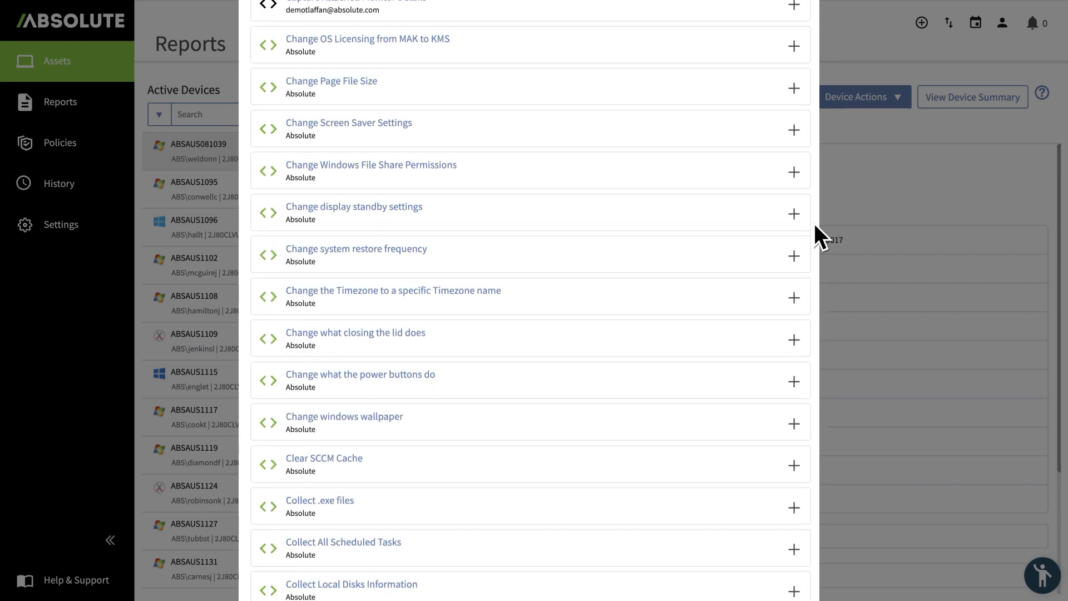